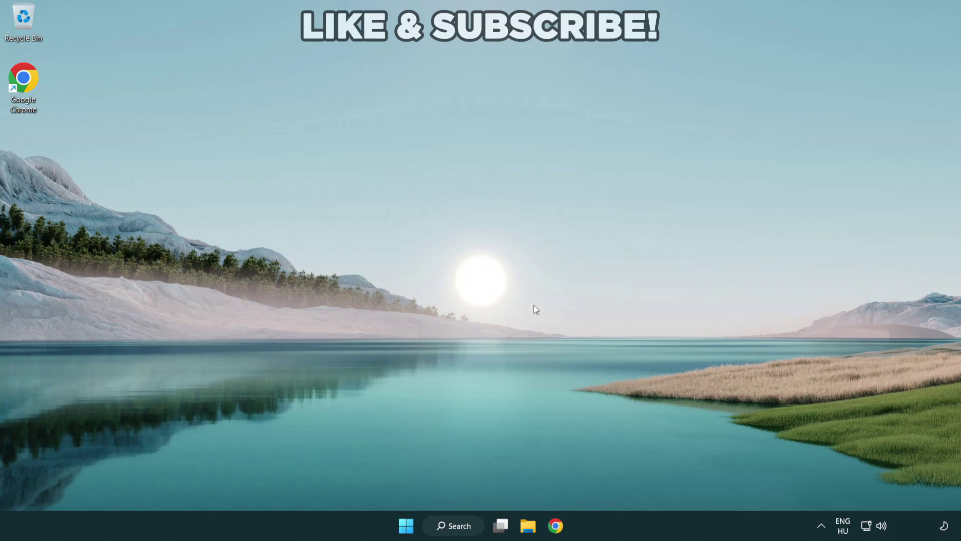
Switch the sound output from CABLE Input to Speakers (High Definition Audio Device) in Quick Settings
{"action": "left_click", "coordinate": [882, 526]}
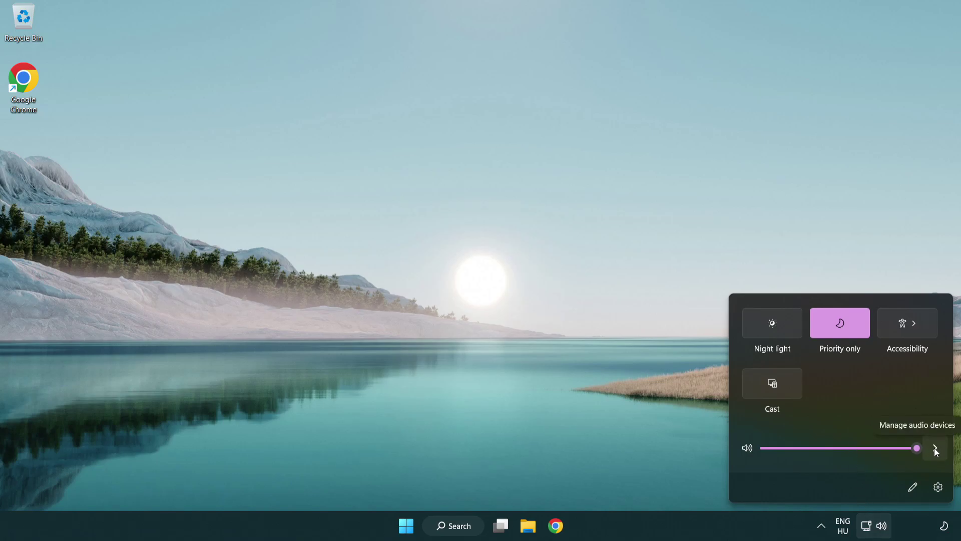
{"action": "left_click", "coordinate": [935, 449]}
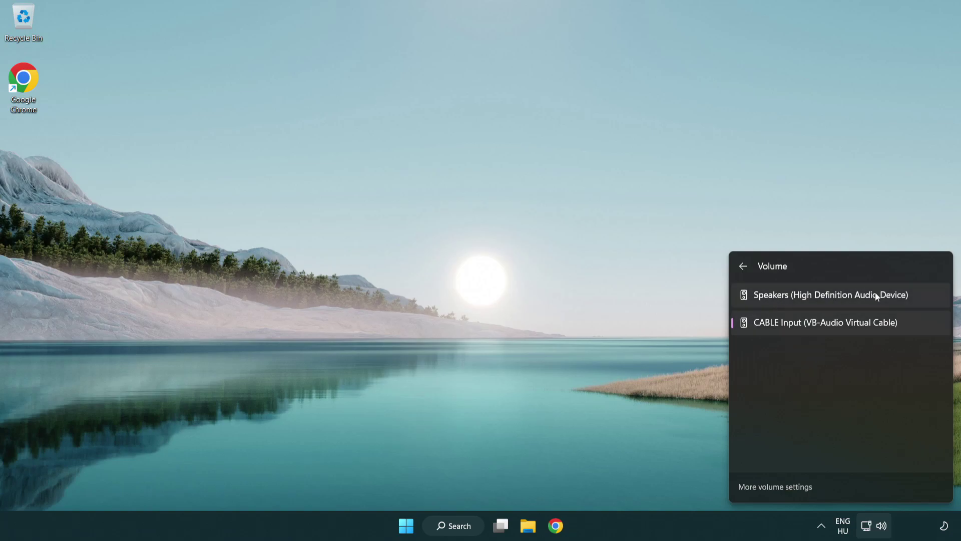
{"action": "left_click", "coordinate": [922, 297]}
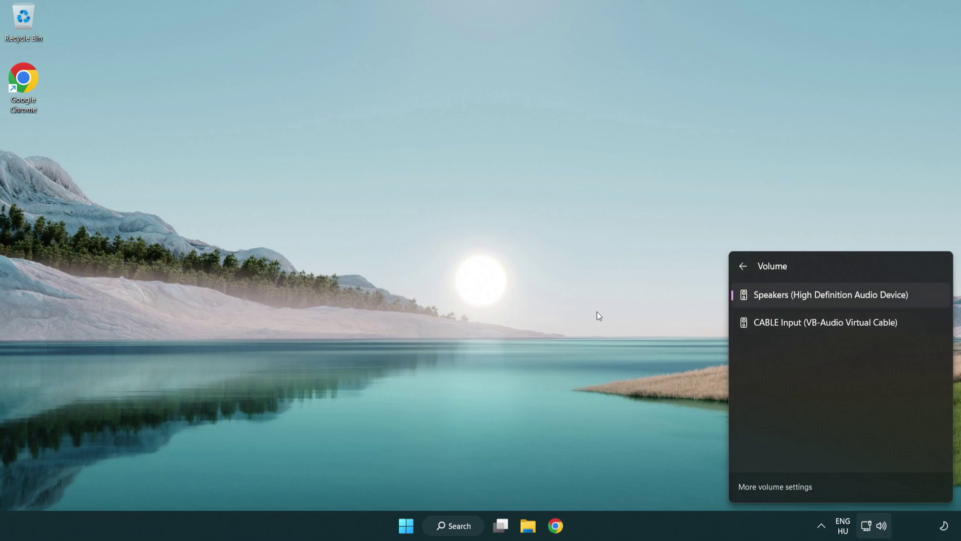
{"action": "left_click", "coordinate": [507, 289]}
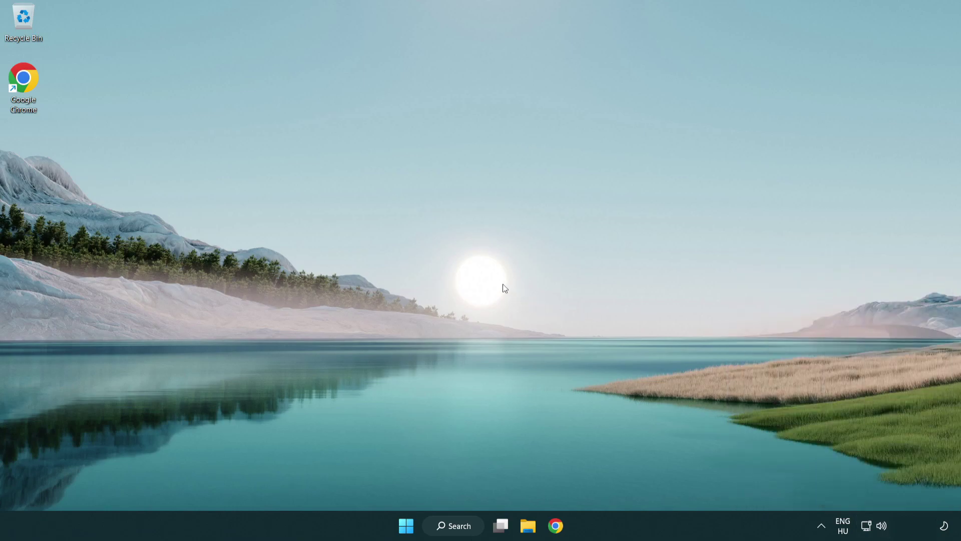
Reset all sound devices and app volumes in the Volume mixer, then close Settings
{"action": "right_click", "coordinate": [882, 527]}
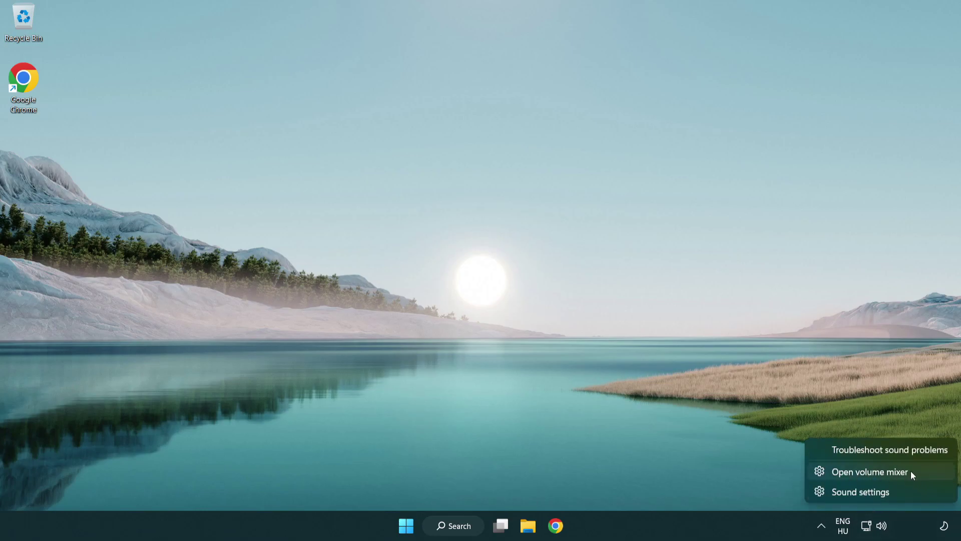
{"action": "left_click", "coordinate": [927, 471]}
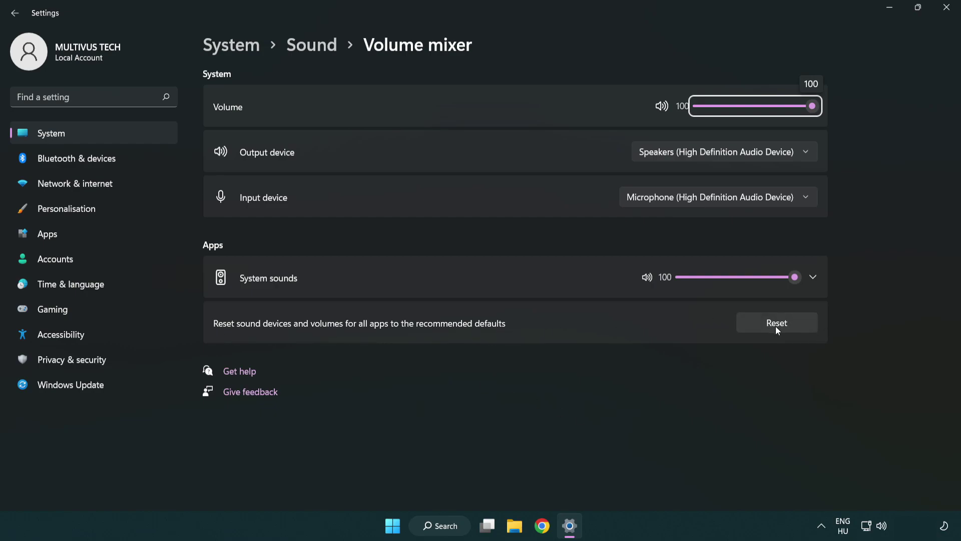
{"action": "left_click", "coordinate": [804, 326]}
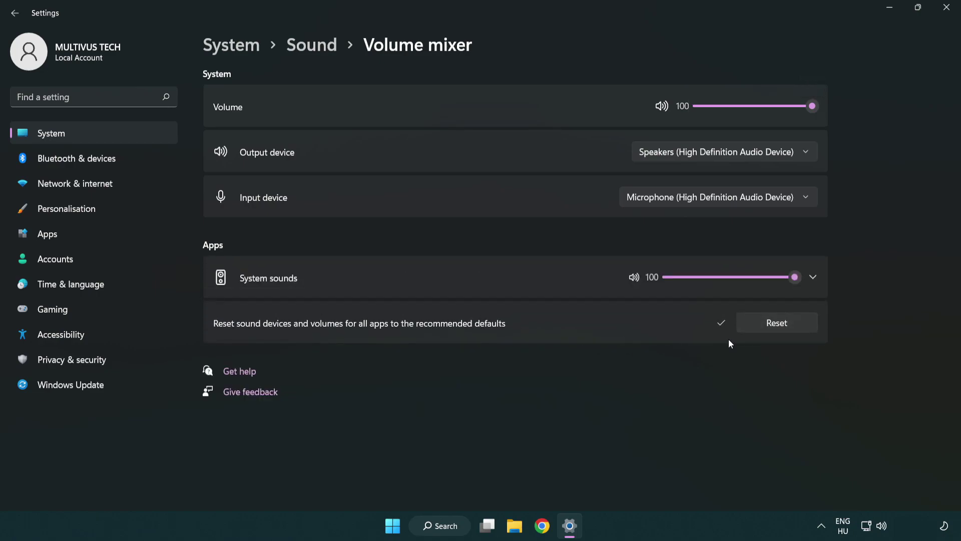
{"action": "left_click", "coordinate": [950, 10]}
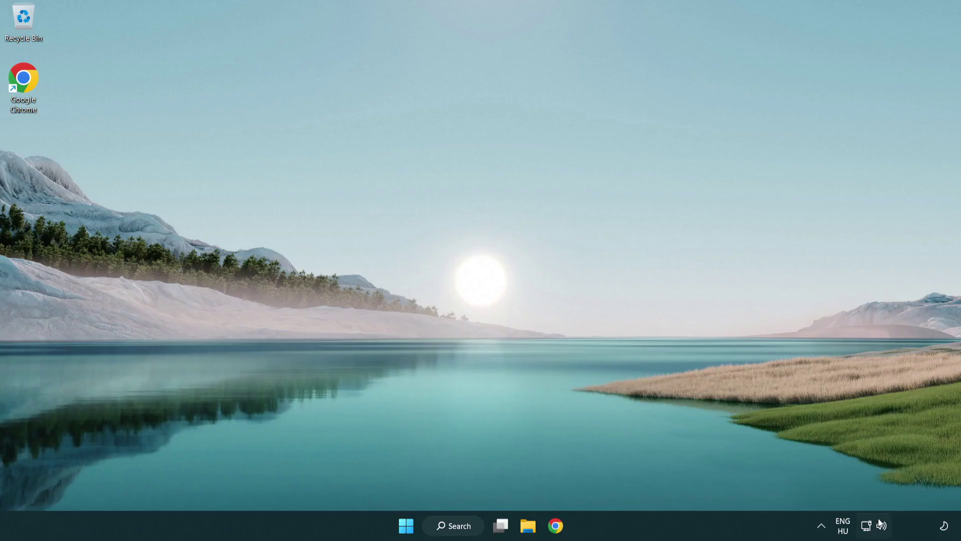
Open Sound settings from the volume icon and scroll down to the Advanced section
{"action": "right_click", "coordinate": [881, 525]}
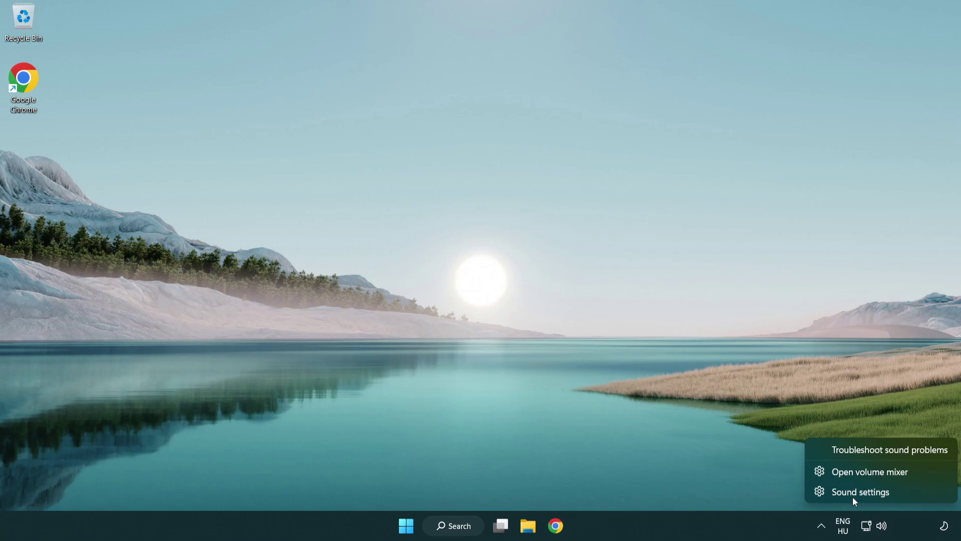
{"action": "left_click", "coordinate": [919, 495]}
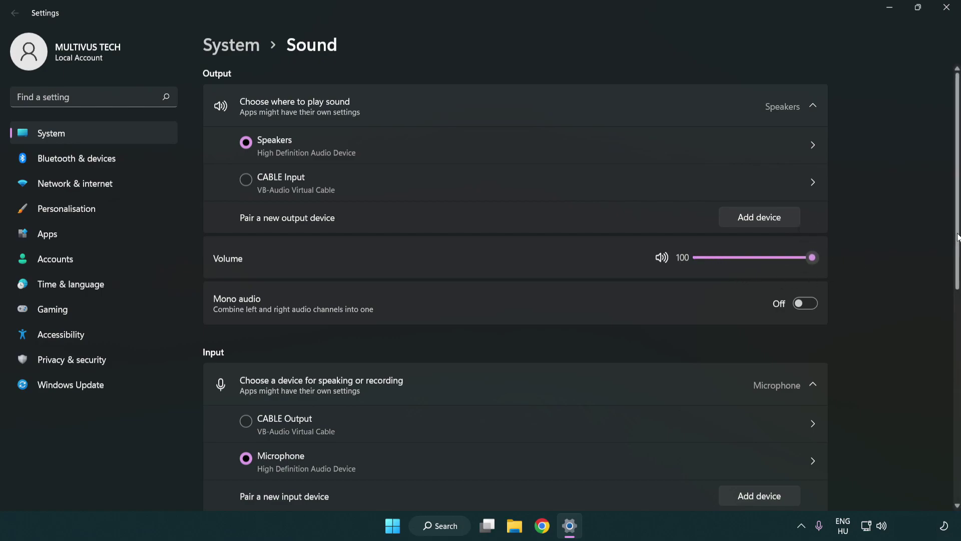
{"action": "left_click_drag", "start_coordinate": [958, 237], "coordinate": [958, 442]}
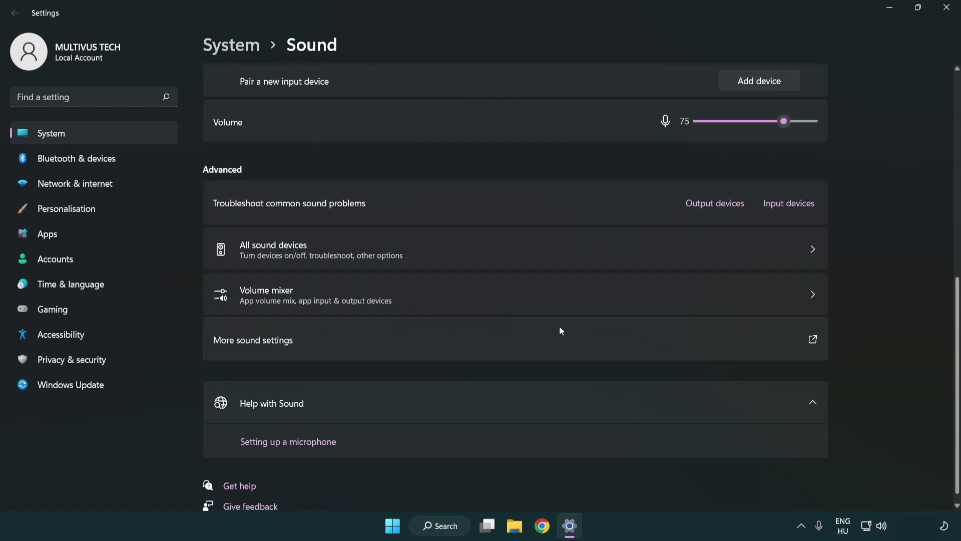
In the classic Sound panel, disable the CABLE Input playback device
{"action": "left_click", "coordinate": [369, 346]}
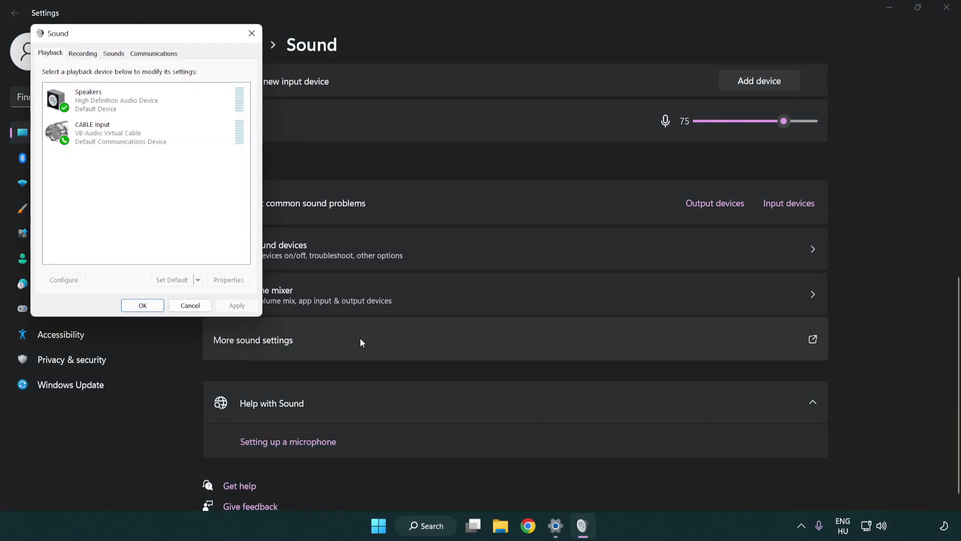
{"action": "left_click_drag", "start_coordinate": [170, 35], "coordinate": [493, 125]}
{"action": "left_click", "coordinate": [461, 230]}
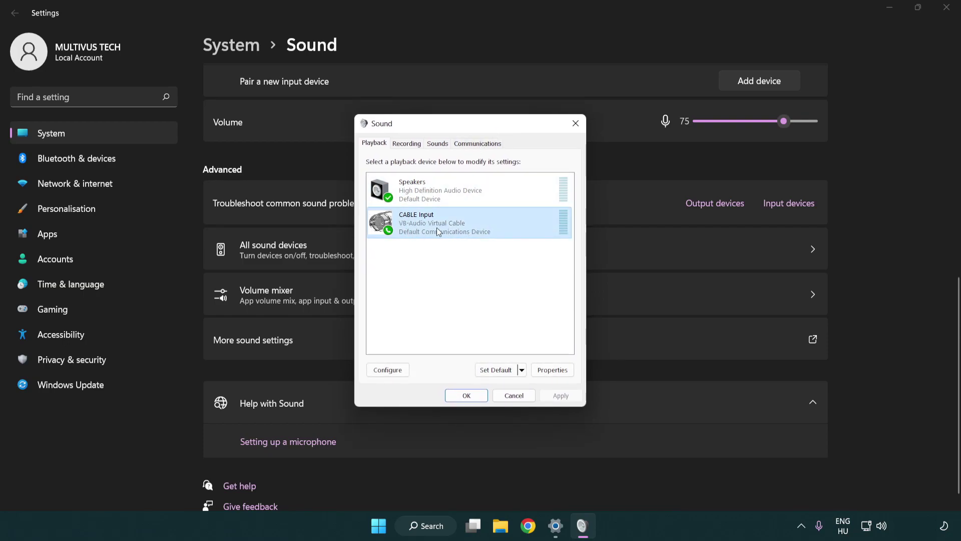
{"action": "right_click", "coordinate": [436, 230]}
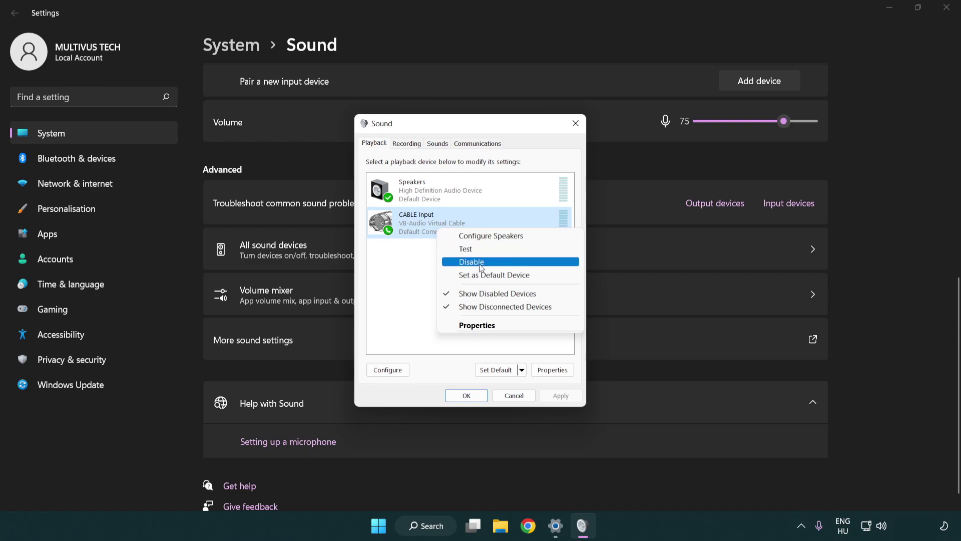
{"action": "left_click", "coordinate": [497, 261]}
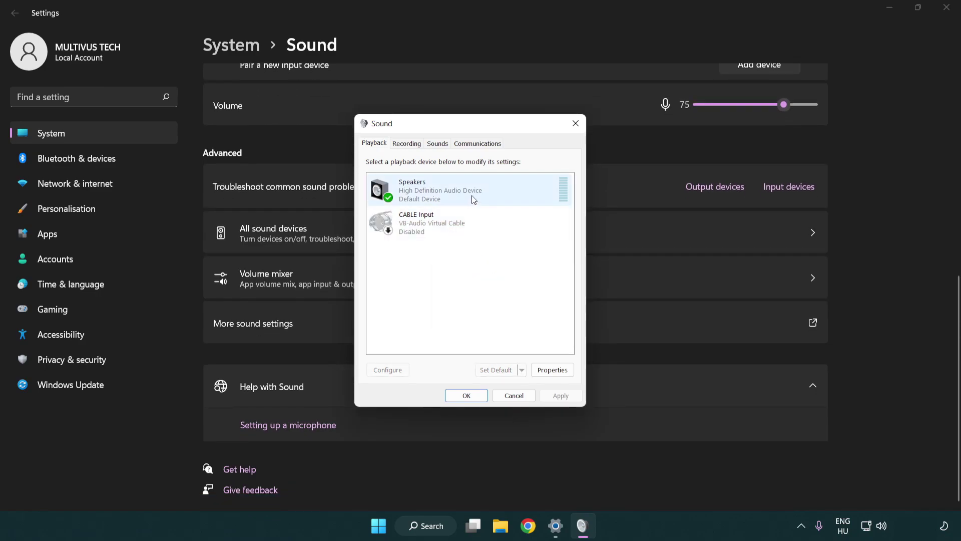
Run Configure Speakers to set 7.1 Surround with full-range front and surround speakers
{"action": "right_click", "coordinate": [489, 193]}
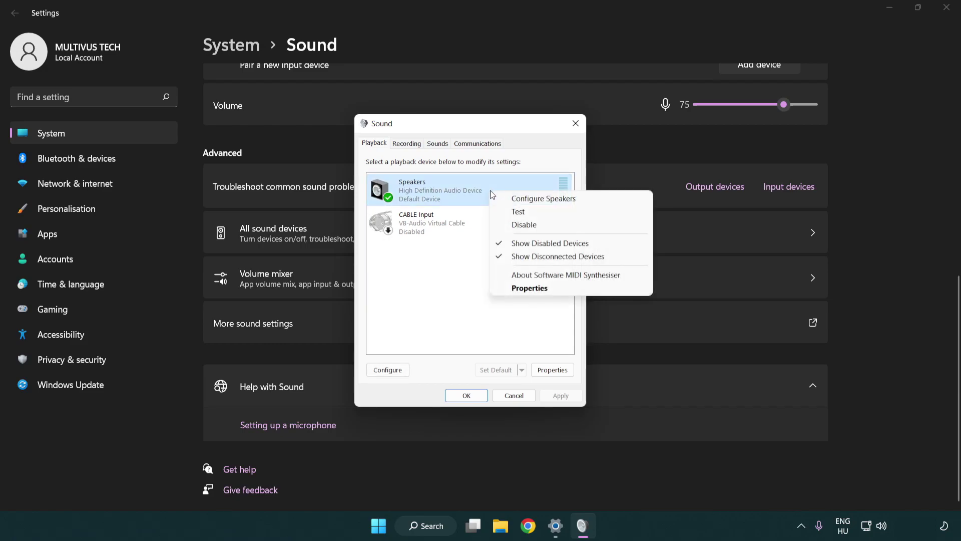
{"action": "left_click", "coordinate": [529, 200]}
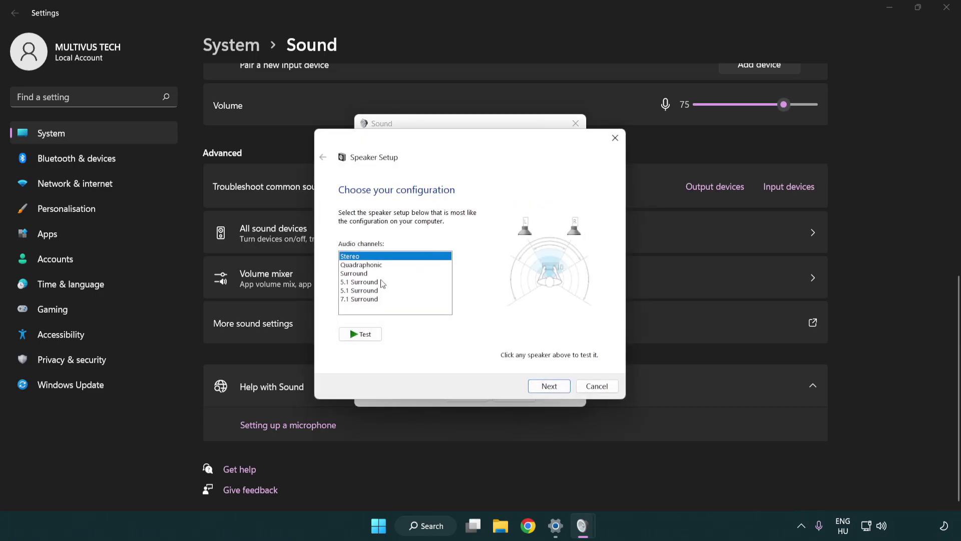
{"action": "left_click_drag", "start_coordinate": [382, 282], "coordinate": [382, 300]}
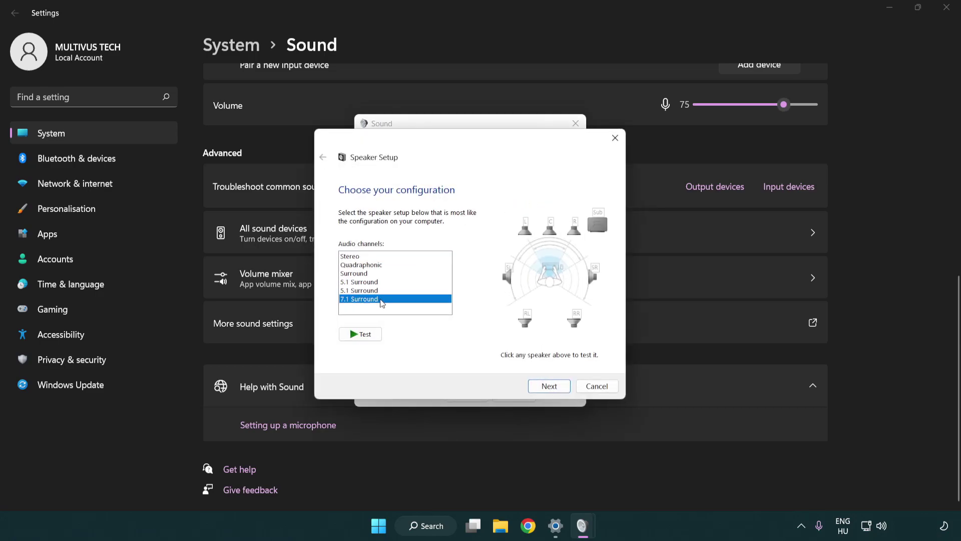
{"action": "left_click", "coordinate": [549, 385]}
{"action": "left_click", "coordinate": [549, 386]}
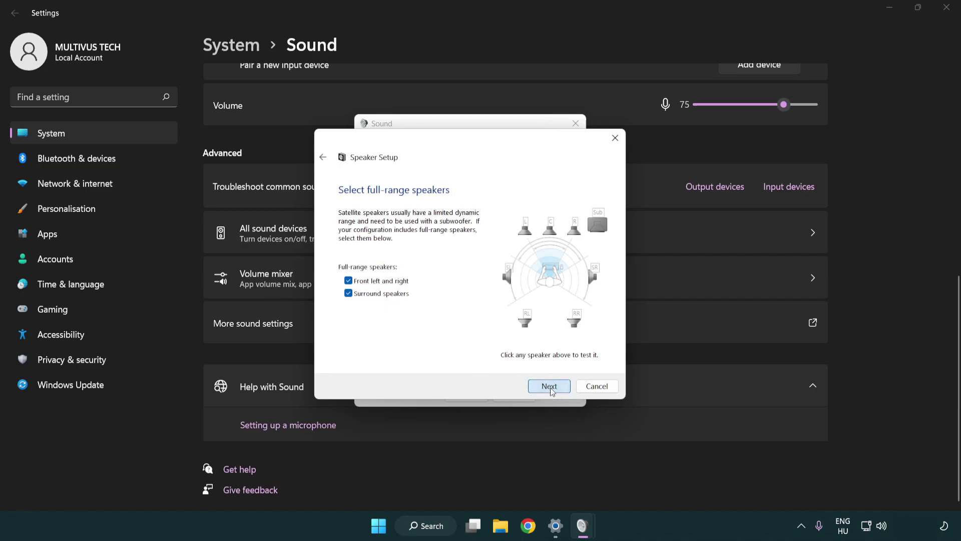
{"action": "left_click", "coordinate": [537, 384]}
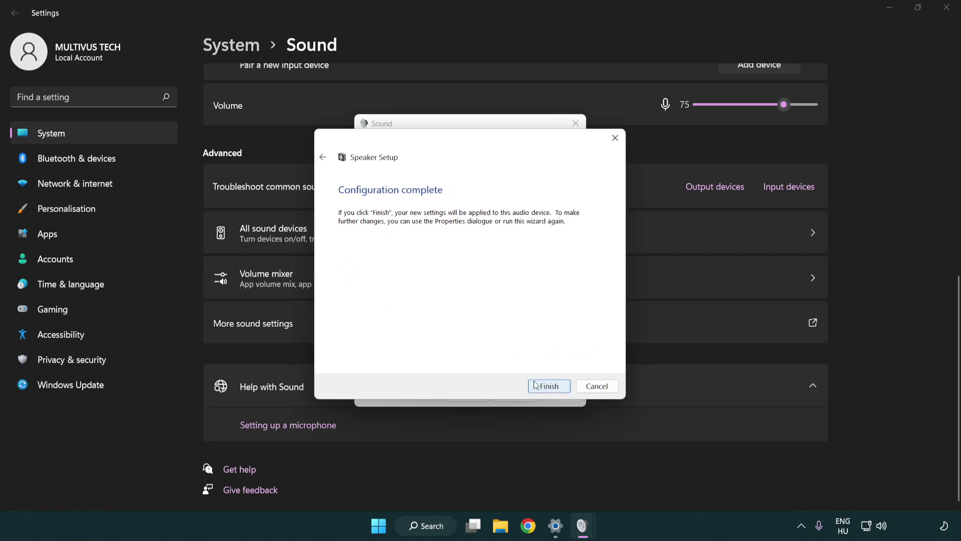
{"action": "left_click", "coordinate": [533, 384]}
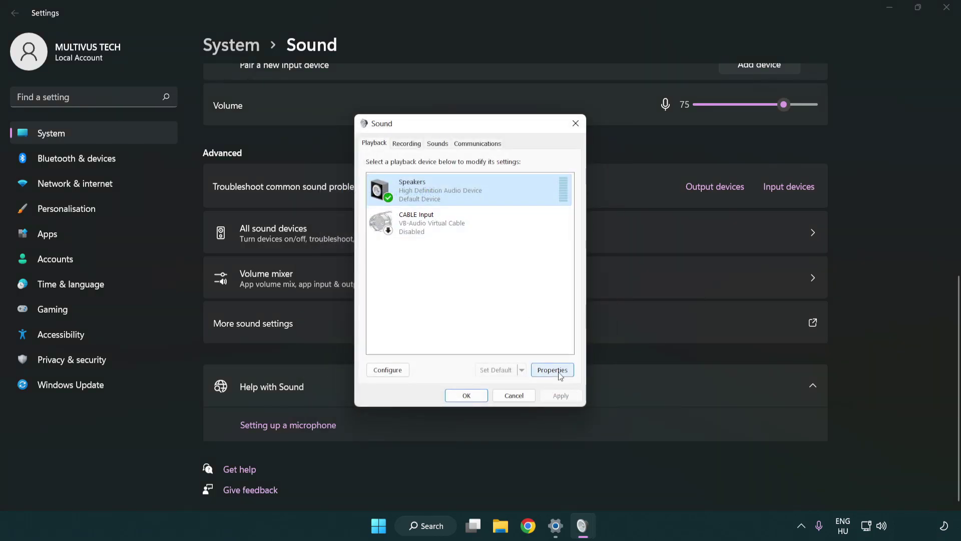
Open Speakers Properties and turn off all audio enhancements
{"action": "left_click", "coordinate": [559, 374]}
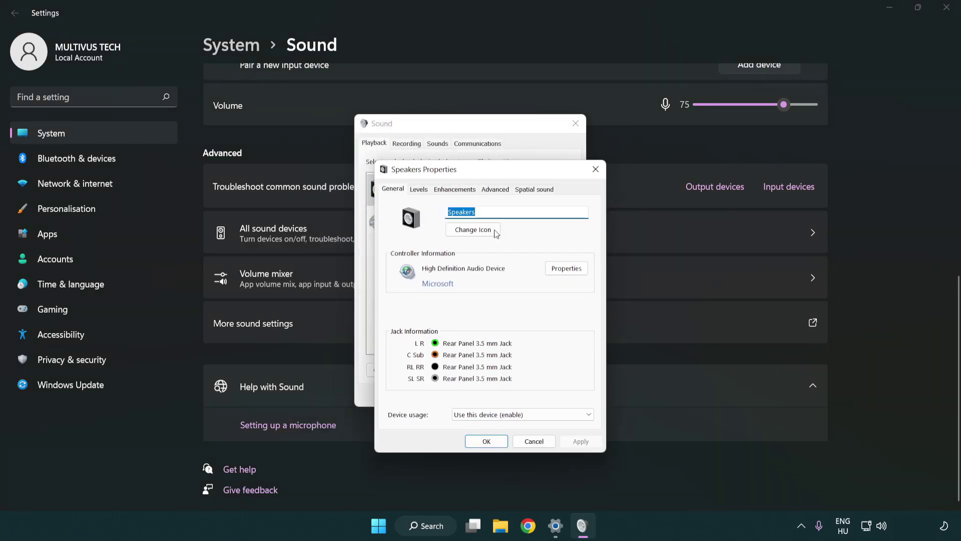
{"action": "left_click_drag", "start_coordinate": [485, 172], "coordinate": [469, 132]}
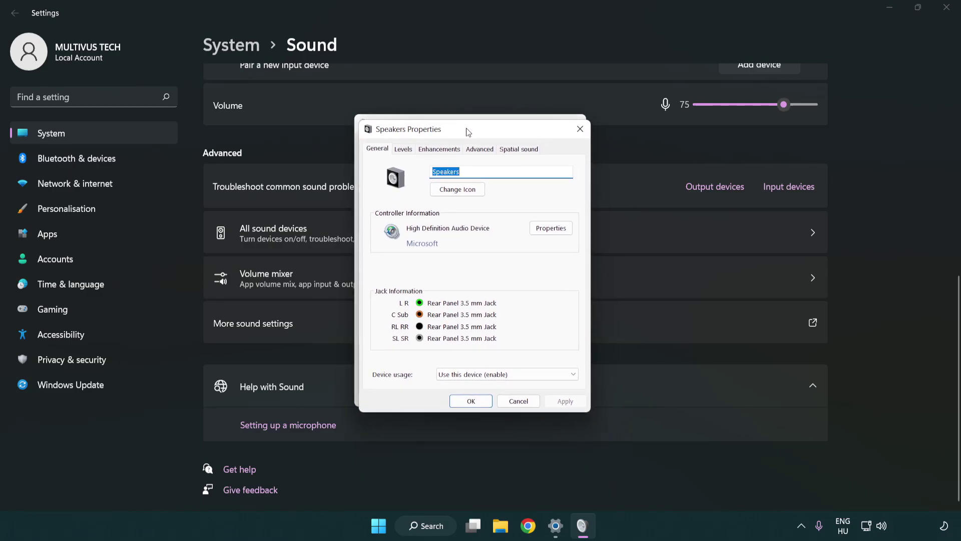
{"action": "left_click", "coordinate": [442, 149]}
{"action": "left_click", "coordinate": [379, 201]}
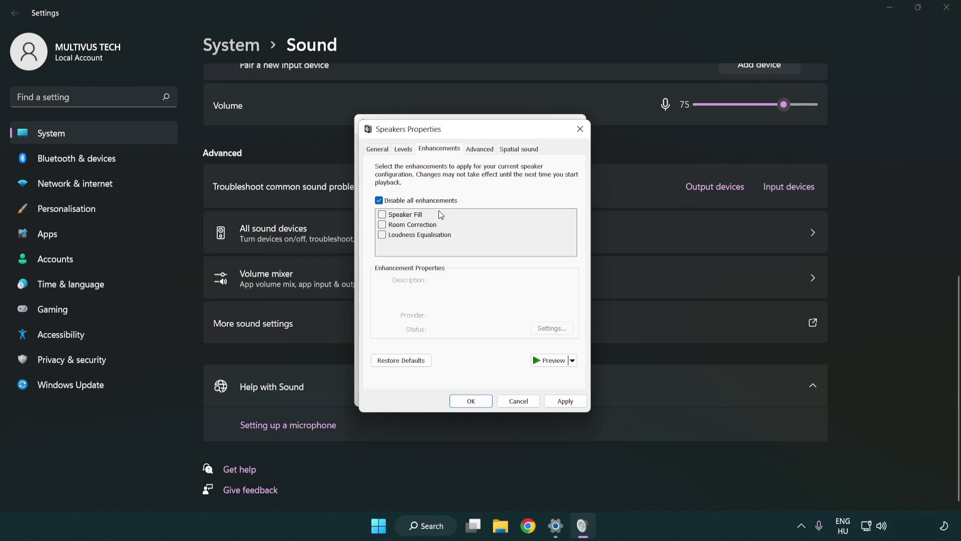
Set the default format to 16 bit, 48000 Hz (DVD Quality), apply, and close all sound windows
{"action": "left_click", "coordinate": [481, 149]}
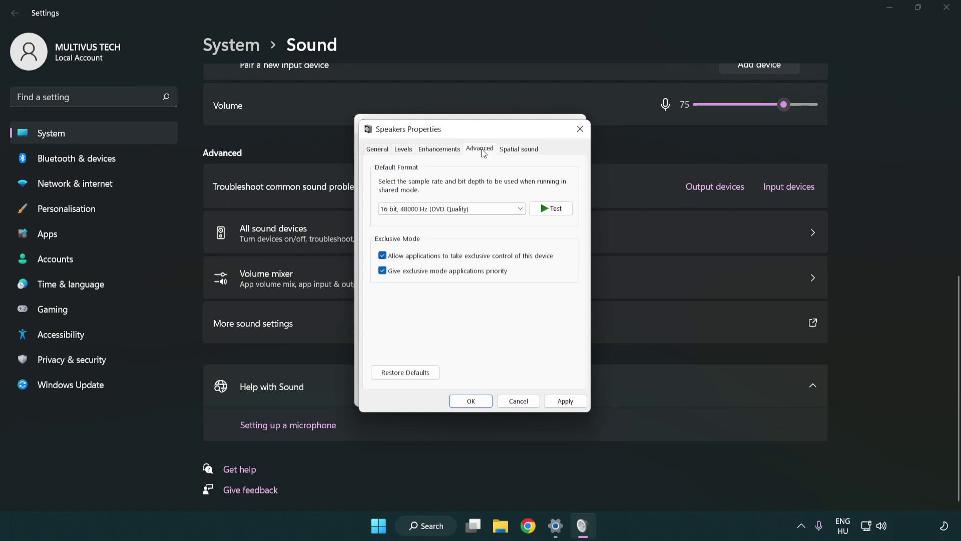
{"action": "left_click", "coordinate": [425, 209]}
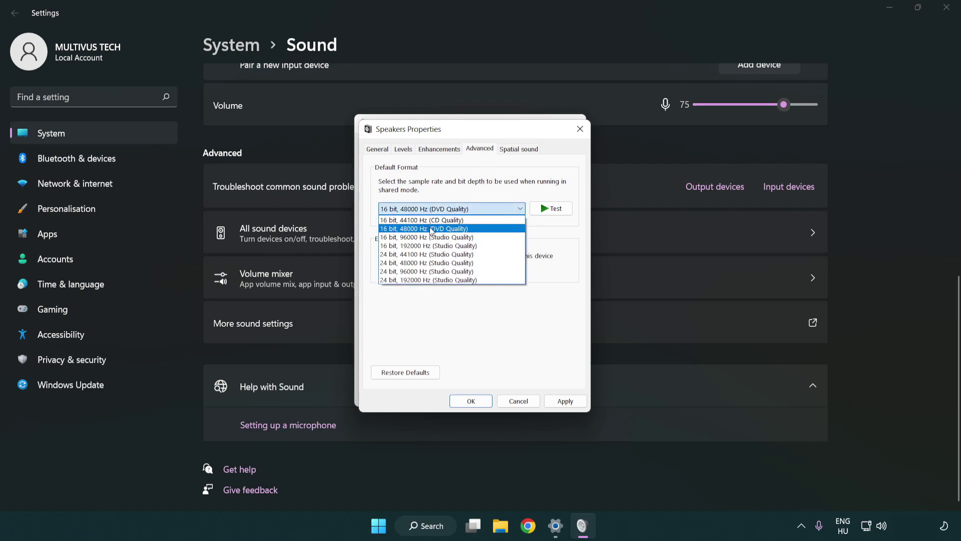
{"action": "left_click", "coordinate": [432, 232]}
{"action": "left_click", "coordinate": [563, 403]}
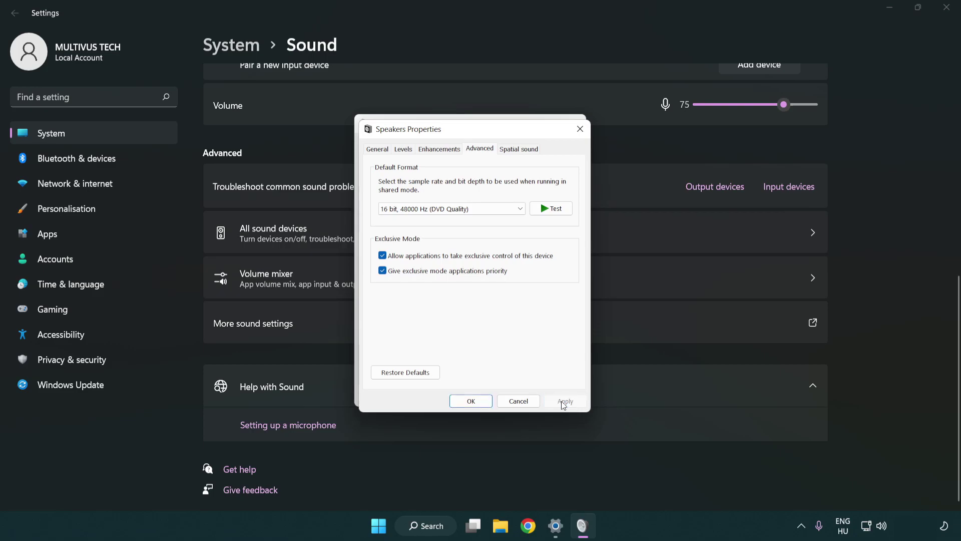
{"action": "left_click", "coordinate": [472, 401]}
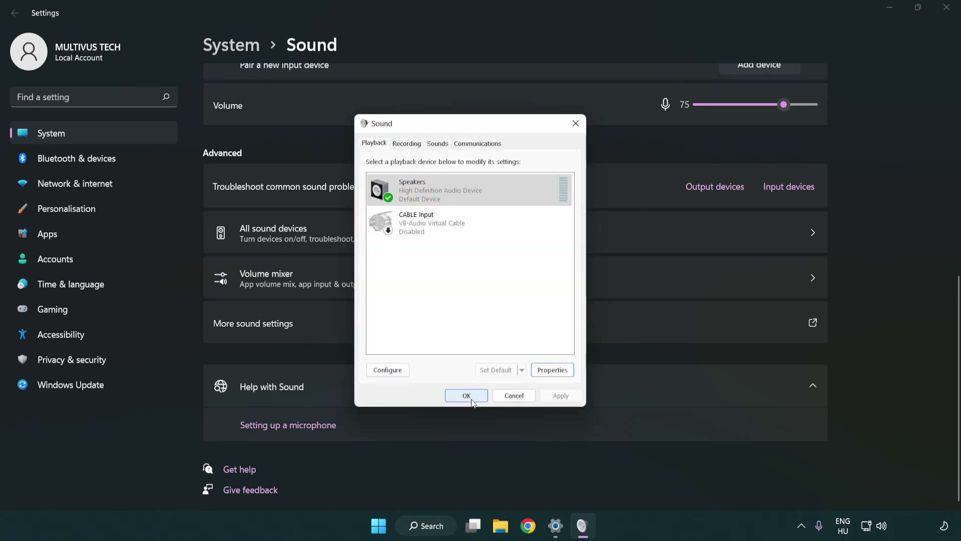
{"action": "left_click", "coordinate": [467, 399]}
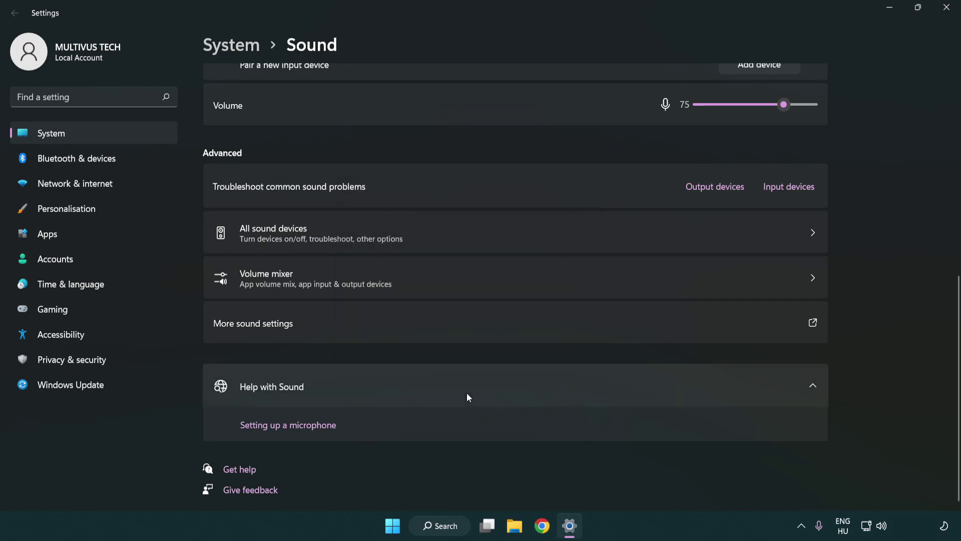
{"action": "left_click", "coordinate": [946, 9]}
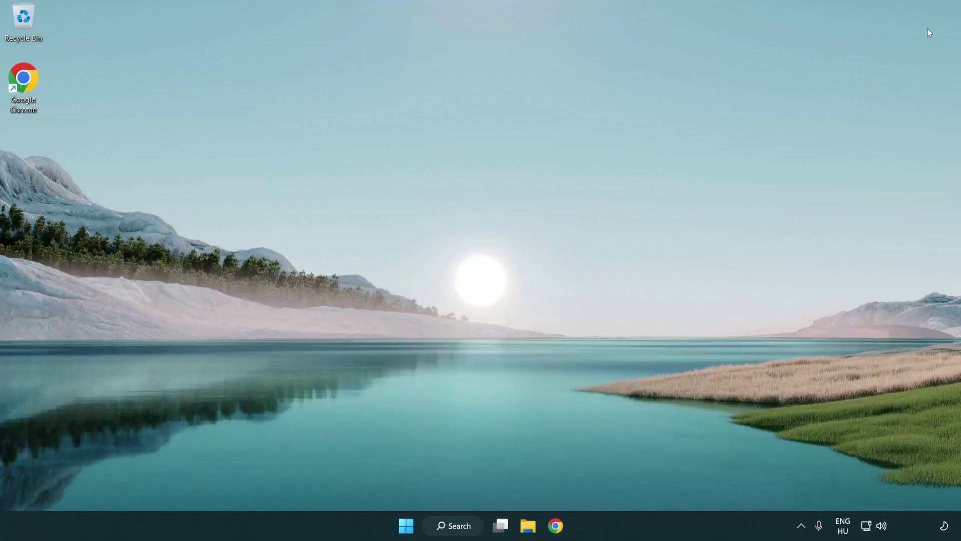
Search Windows for 'device manager' so Device Manager shows as the best match
{"action": "left_click", "coordinate": [409, 532]}
{"action": "left_click", "coordinate": [639, 485]}
{"action": "left_click", "coordinate": [464, 533]}
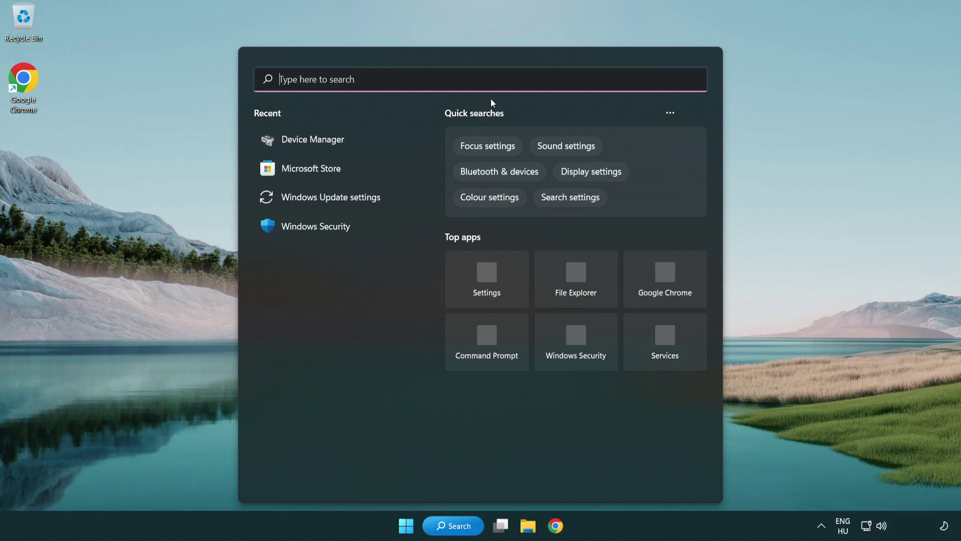
{"action": "type", "text": "device manager"}
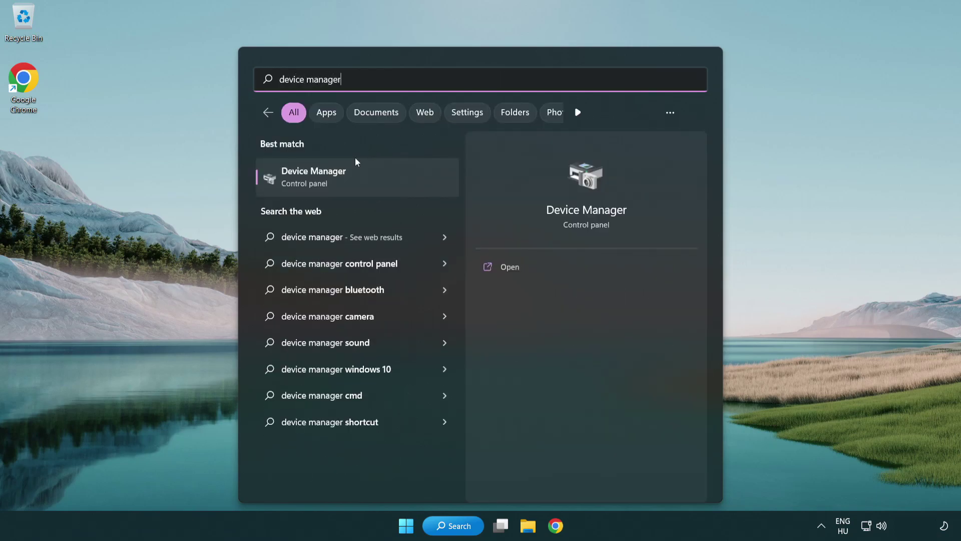
Open Device Manager and start Update driver for High Definition Audio Device under Sound, video and game controllers
{"action": "left_click", "coordinate": [393, 181]}
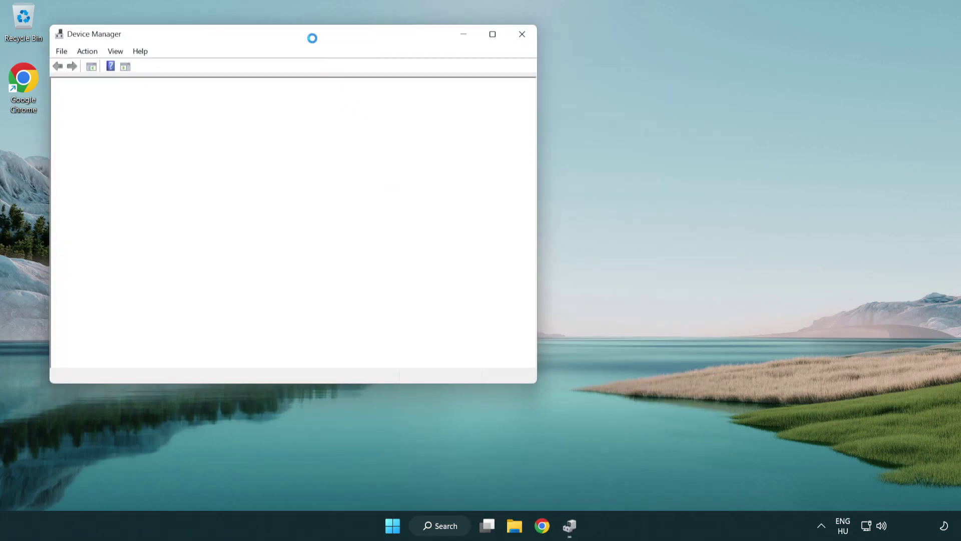
{"action": "left_click_drag", "start_coordinate": [304, 35], "coordinate": [486, 89]}
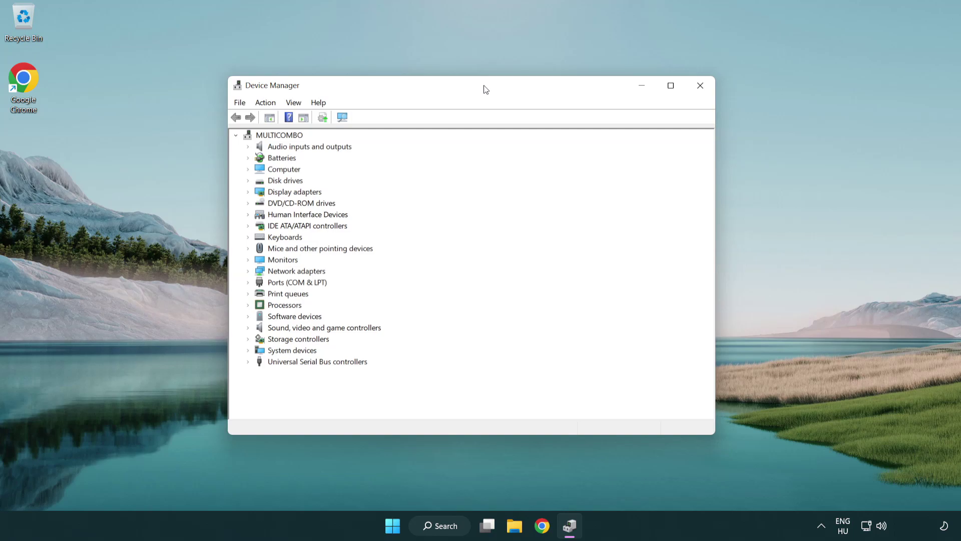
{"action": "left_click", "coordinate": [295, 327]}
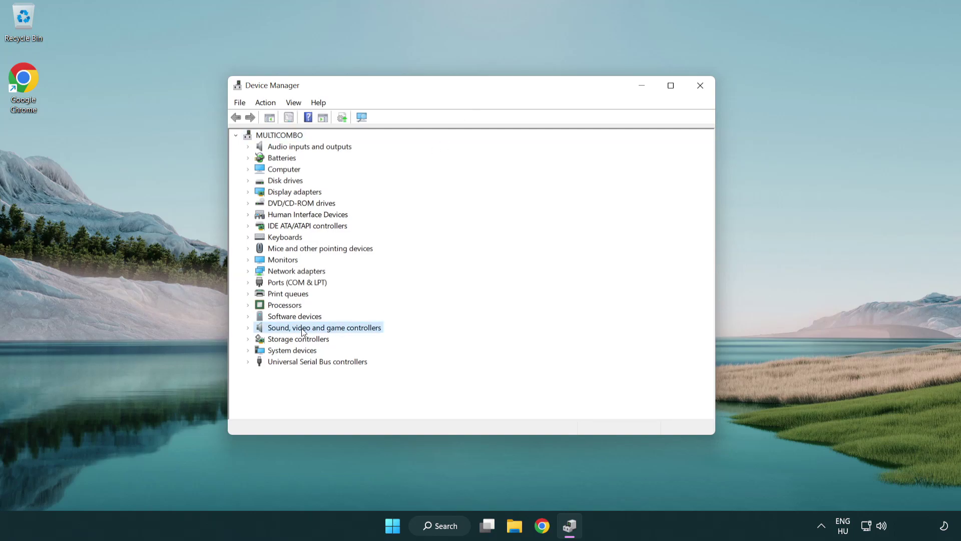
{"action": "left_click", "coordinate": [248, 328]}
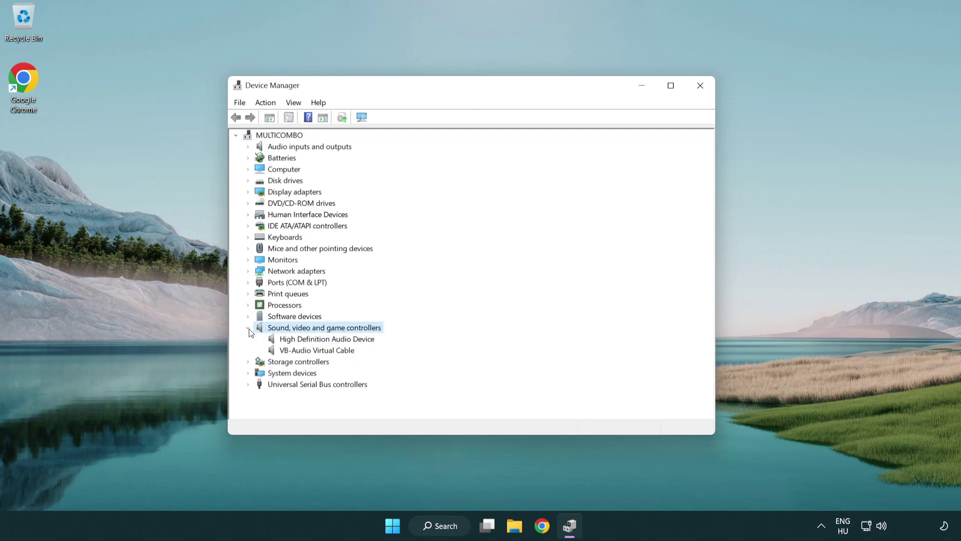
{"action": "left_click", "coordinate": [297, 340]}
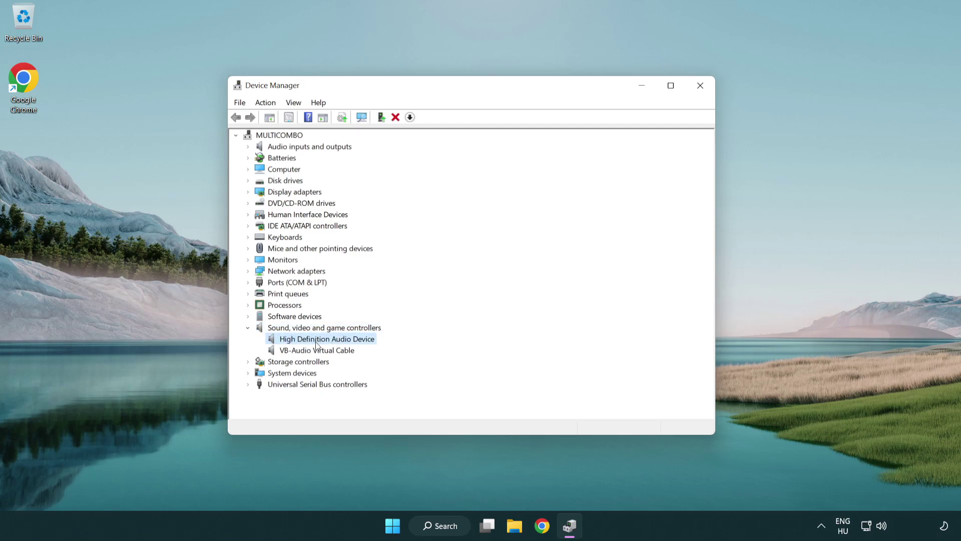
{"action": "right_click", "coordinate": [336, 339]}
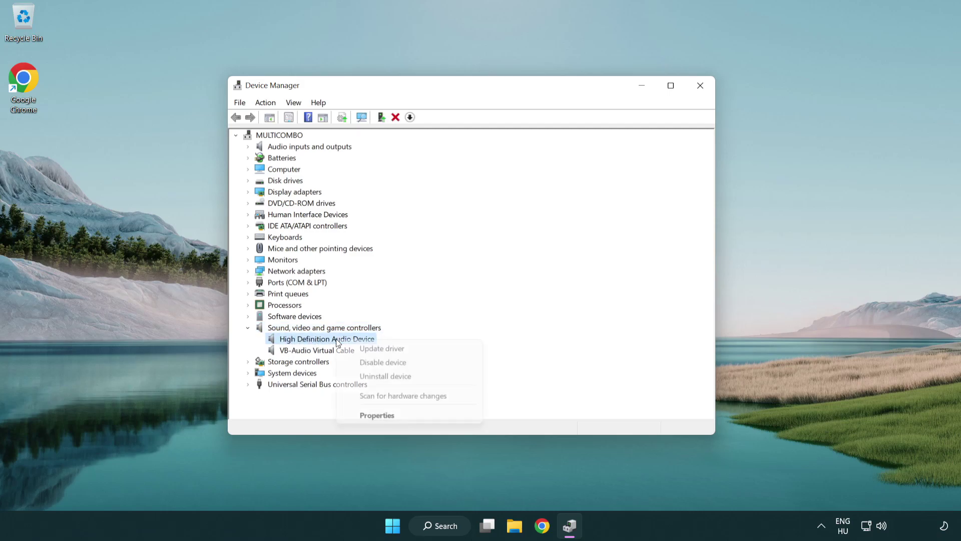
{"action": "left_click", "coordinate": [415, 348]}
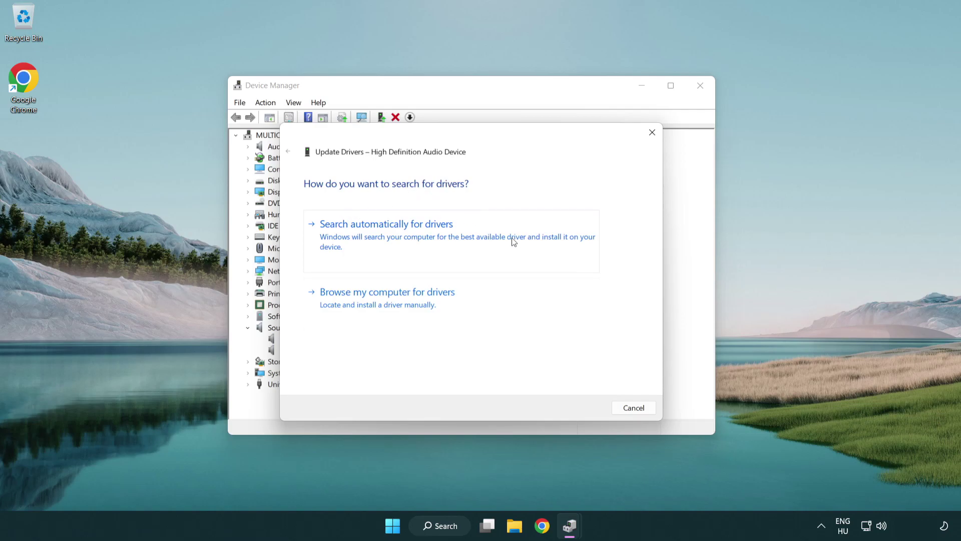
Browse the computer, install High Definition Audio Device from the compatible list, accept the warning, and close
{"action": "left_click", "coordinate": [389, 313]}
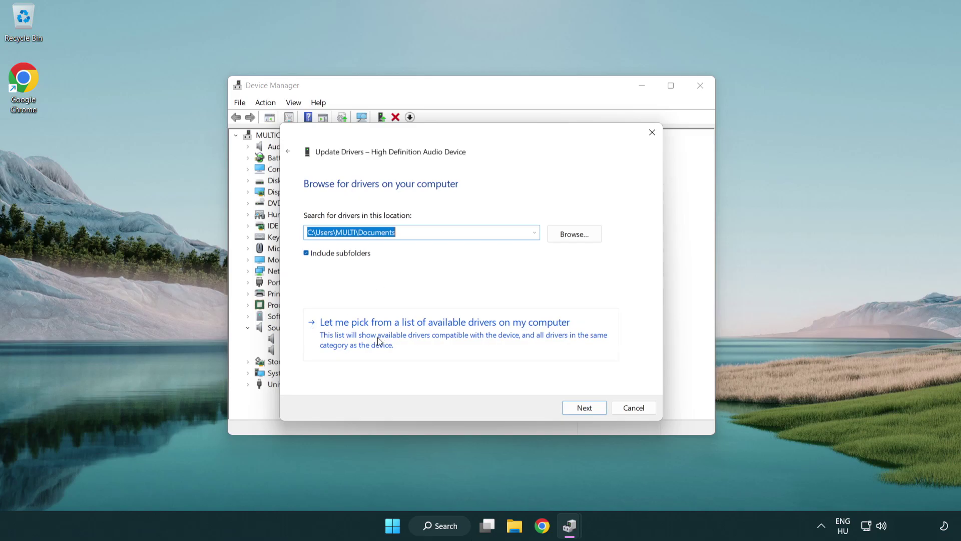
{"action": "left_click", "coordinate": [463, 341]}
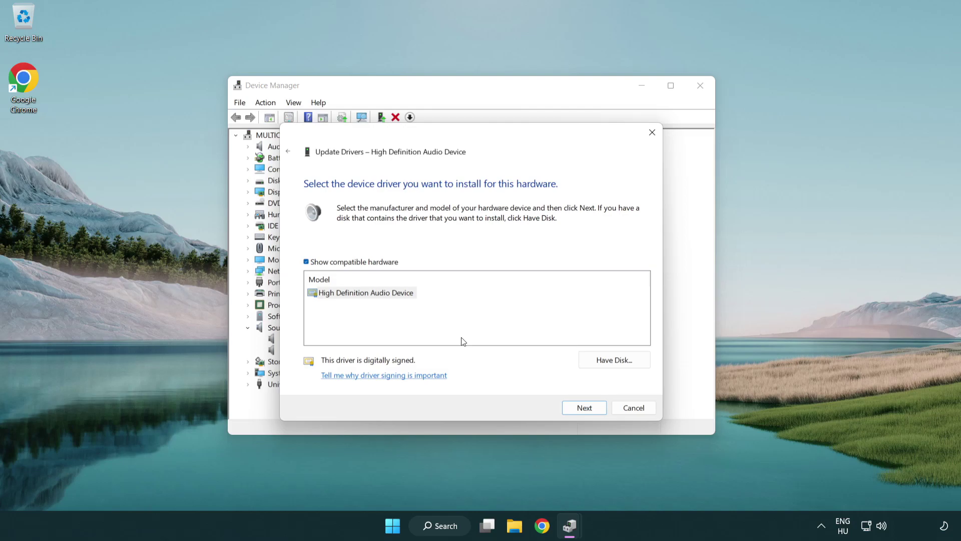
{"action": "left_click", "coordinate": [326, 301]}
{"action": "left_click", "coordinate": [307, 295]}
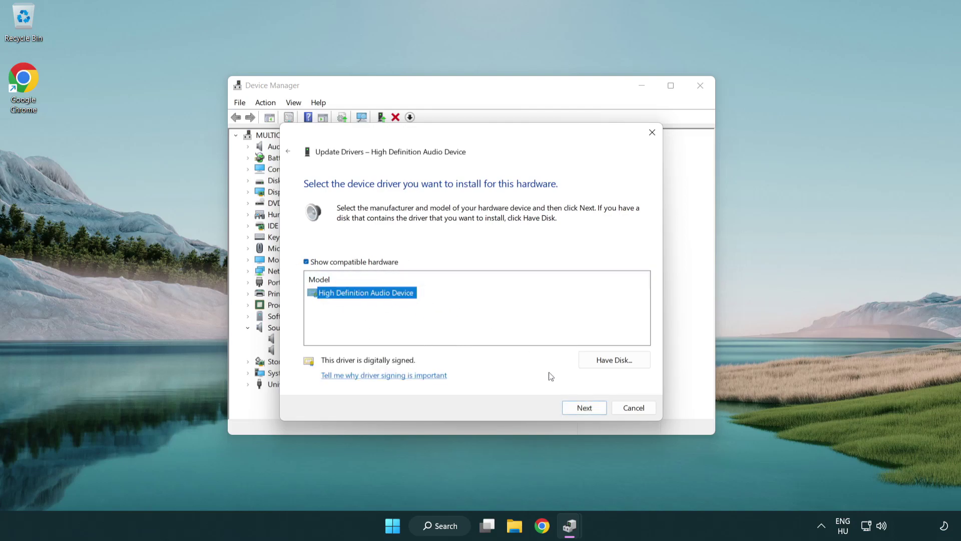
{"action": "left_click", "coordinate": [596, 411]}
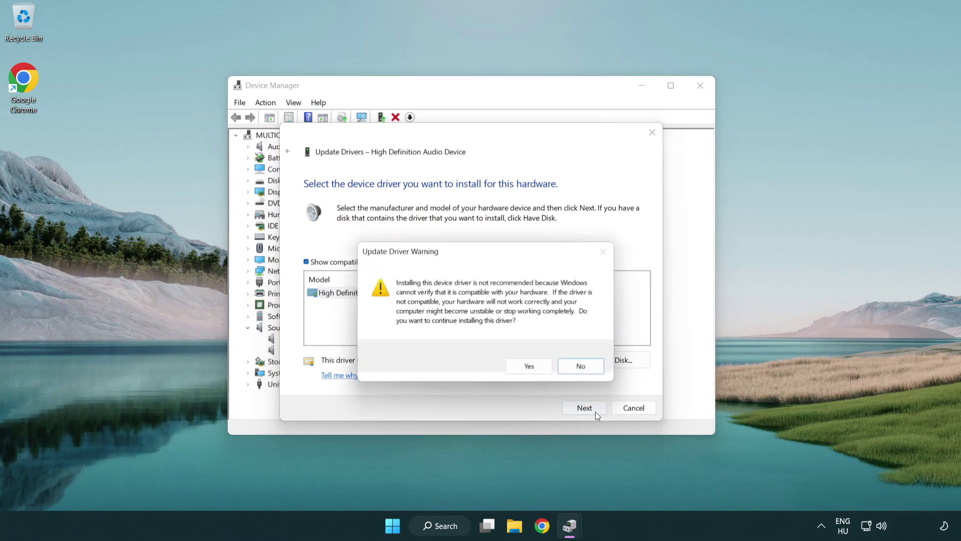
{"action": "left_click", "coordinate": [529, 366]}
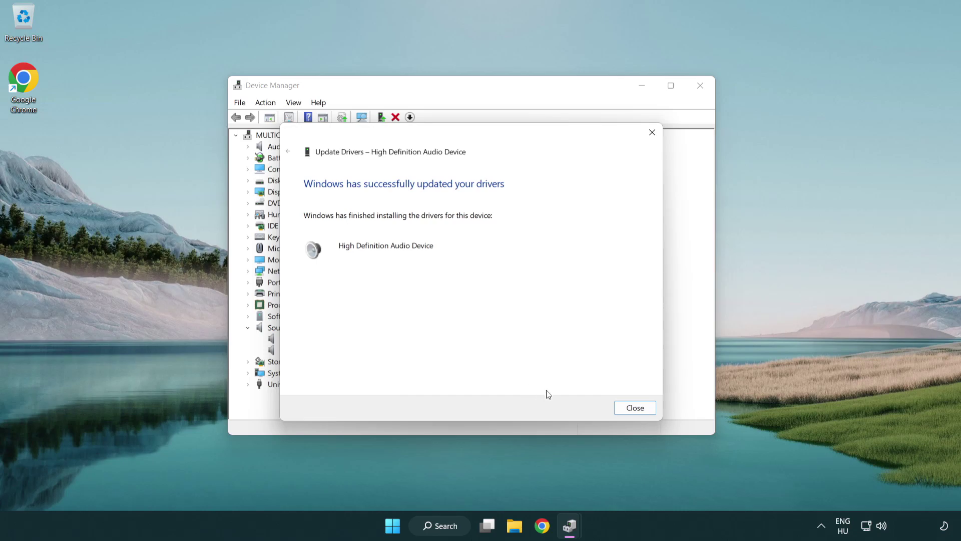
{"action": "left_click", "coordinate": [636, 409]}
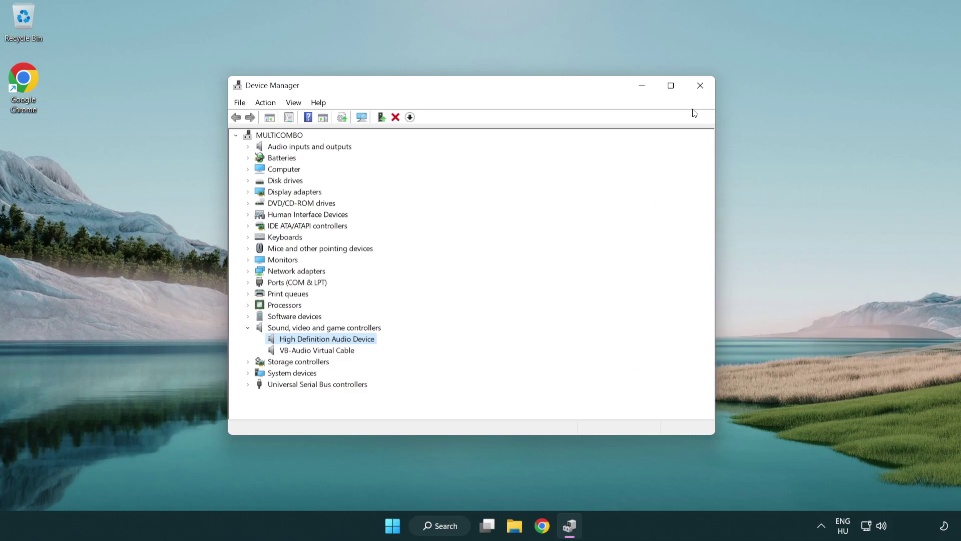
Close Device Manager, then bring up the Start menu's power options
{"action": "left_click", "coordinate": [700, 86]}
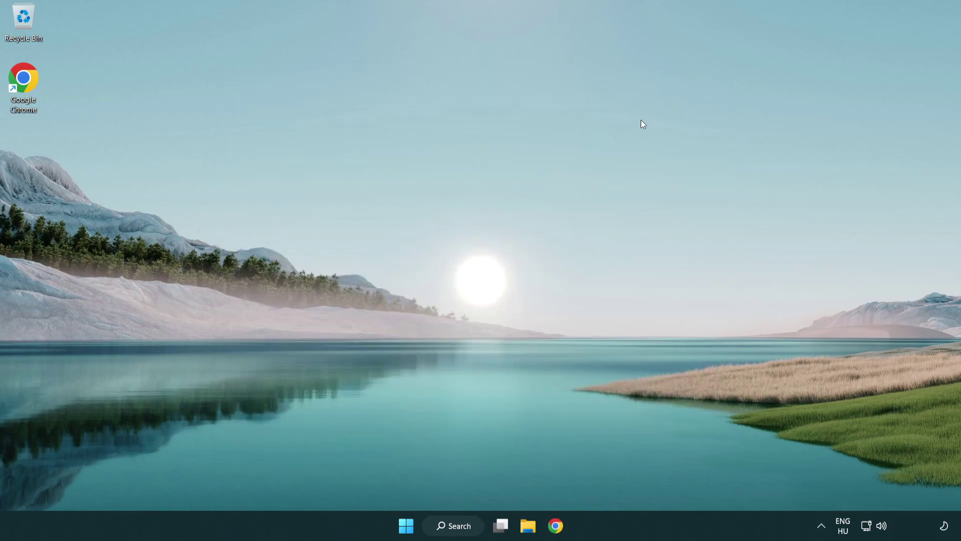
{"action": "left_click", "coordinate": [408, 525]}
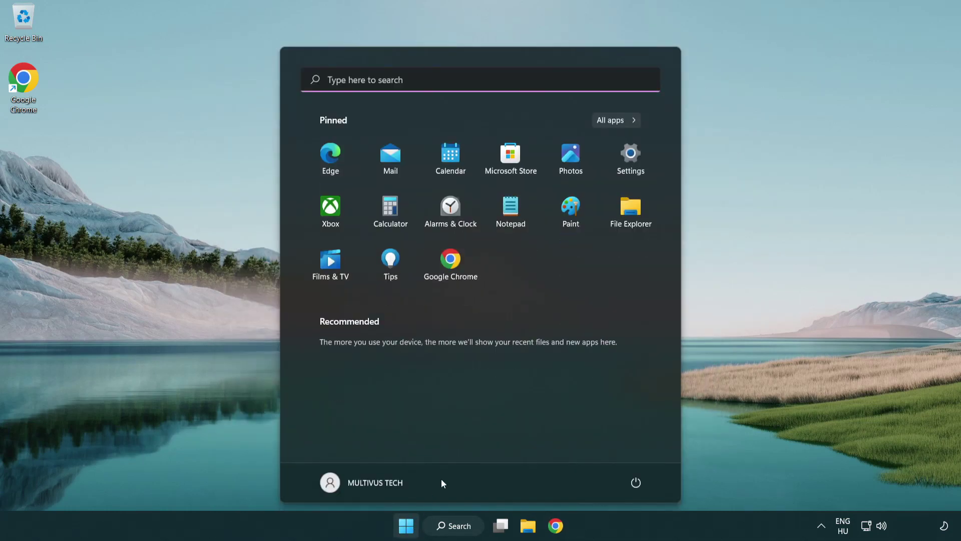
{"action": "left_click", "coordinate": [636, 482]}
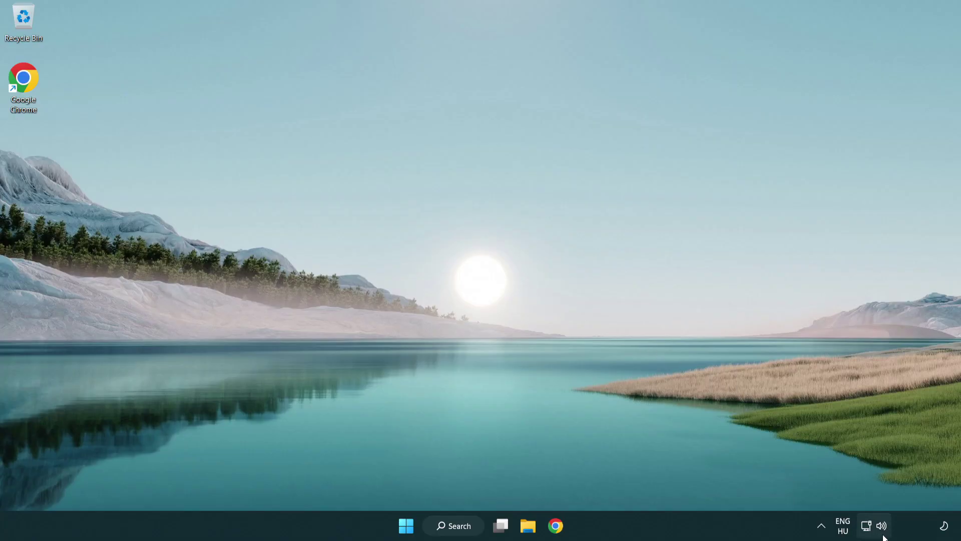
Start the sound troubleshooter from the taskbar volume icon to detect audio playback problems
{"action": "right_click", "coordinate": [883, 527]}
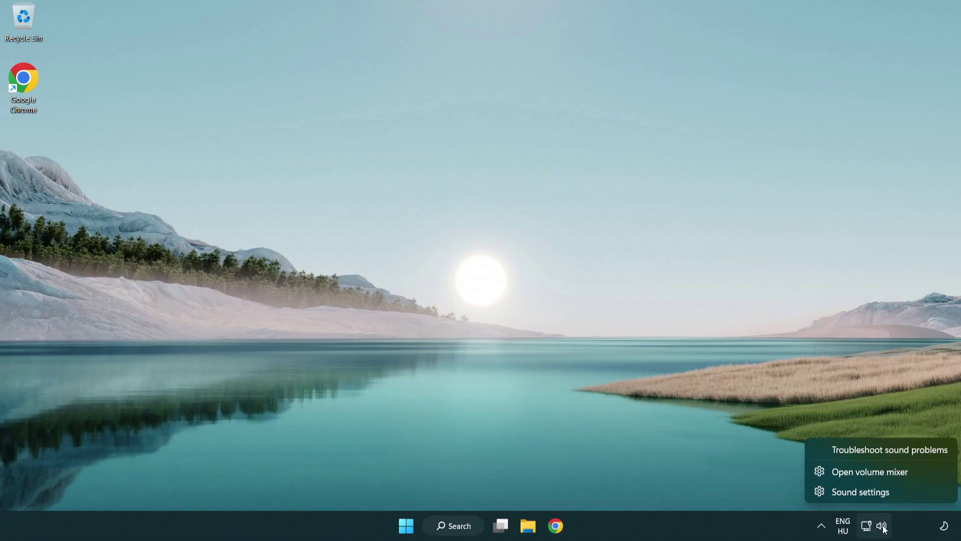
{"action": "left_click", "coordinate": [878, 454]}
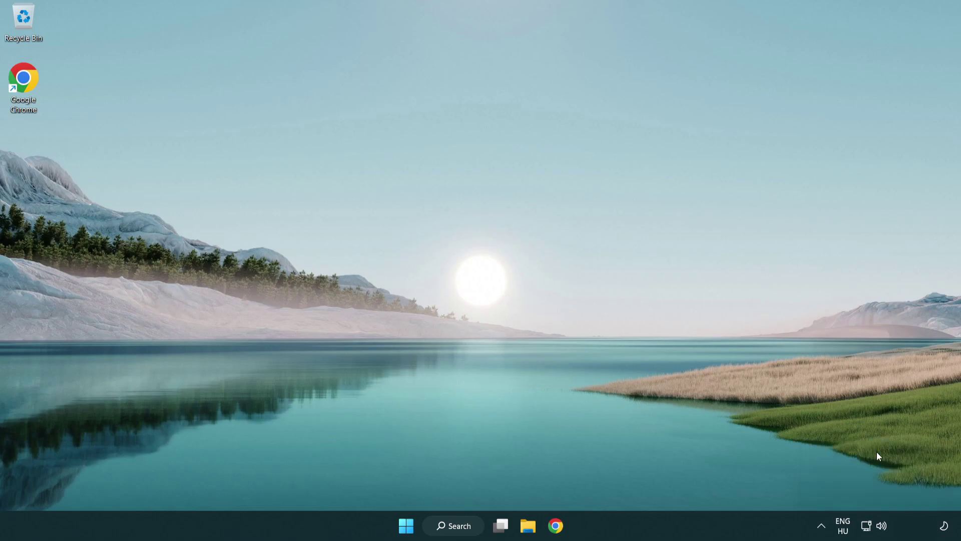